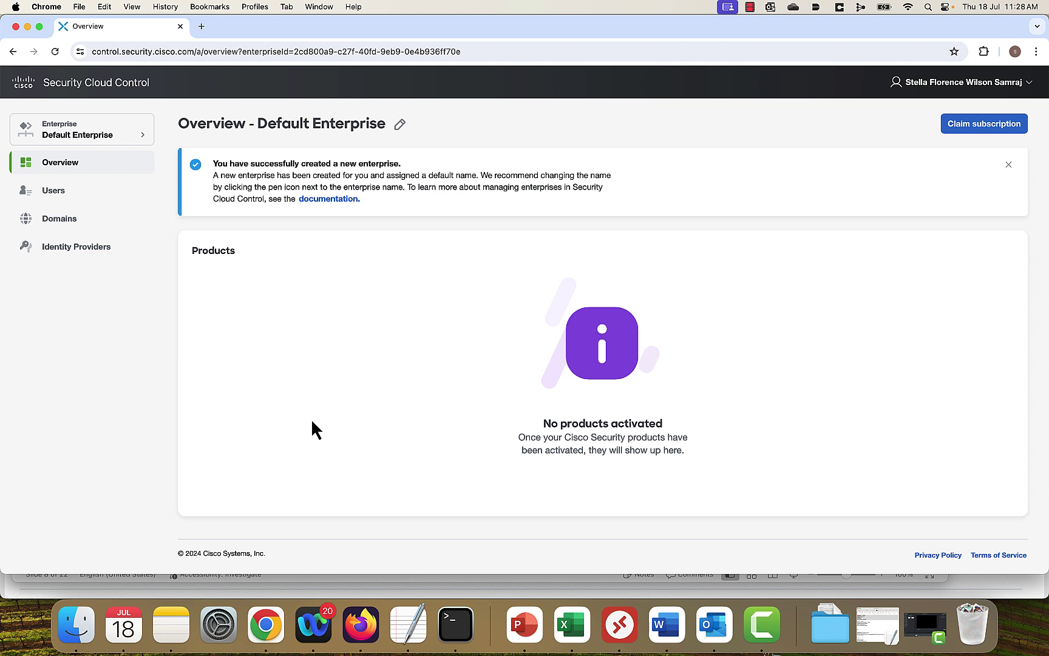
Claim the Cisco XDR subscription with the pasted claim code and assign it to Default Enterprise.
{"action": "left_click", "coordinate": [952, 125]}
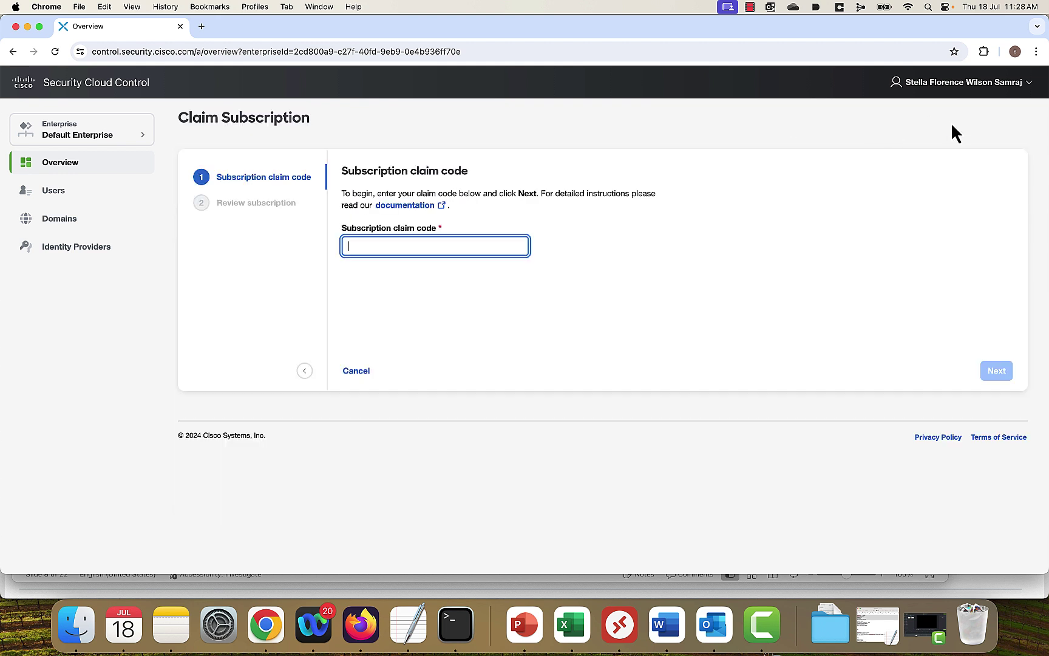
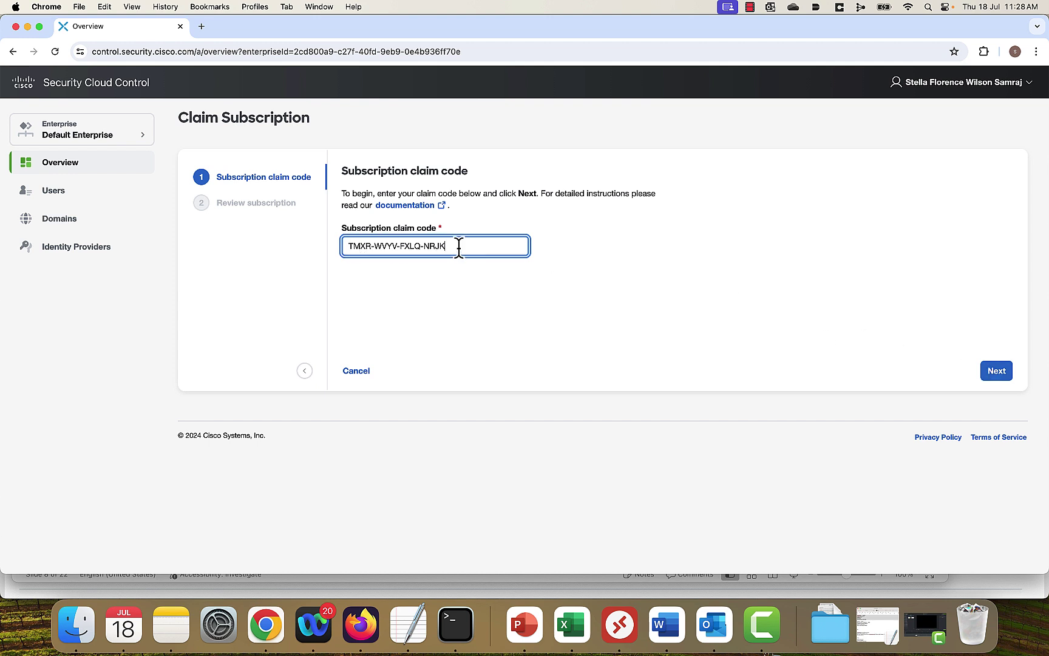
{"action": "left_click", "coordinate": [999, 380]}
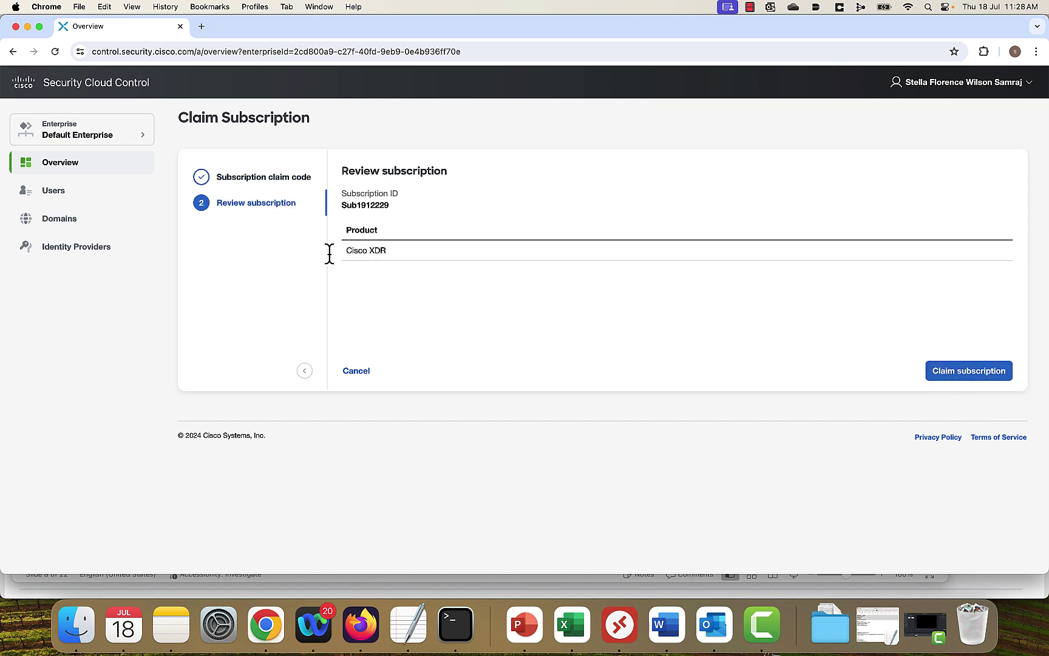
{"action": "left_click", "coordinate": [955, 375]}
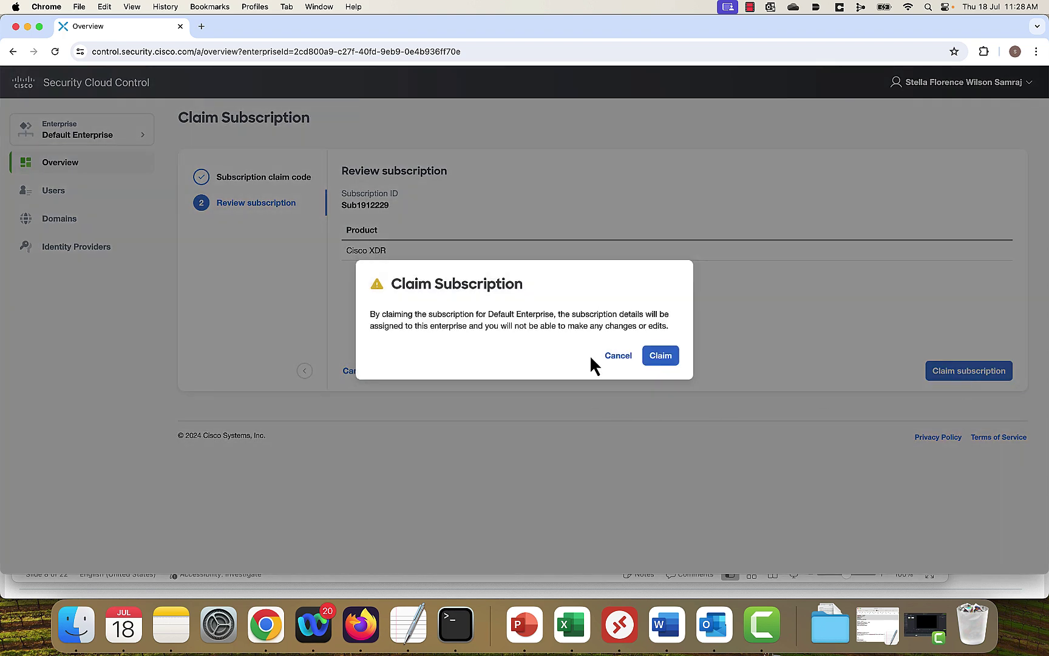
{"action": "left_click", "coordinate": [660, 357]}
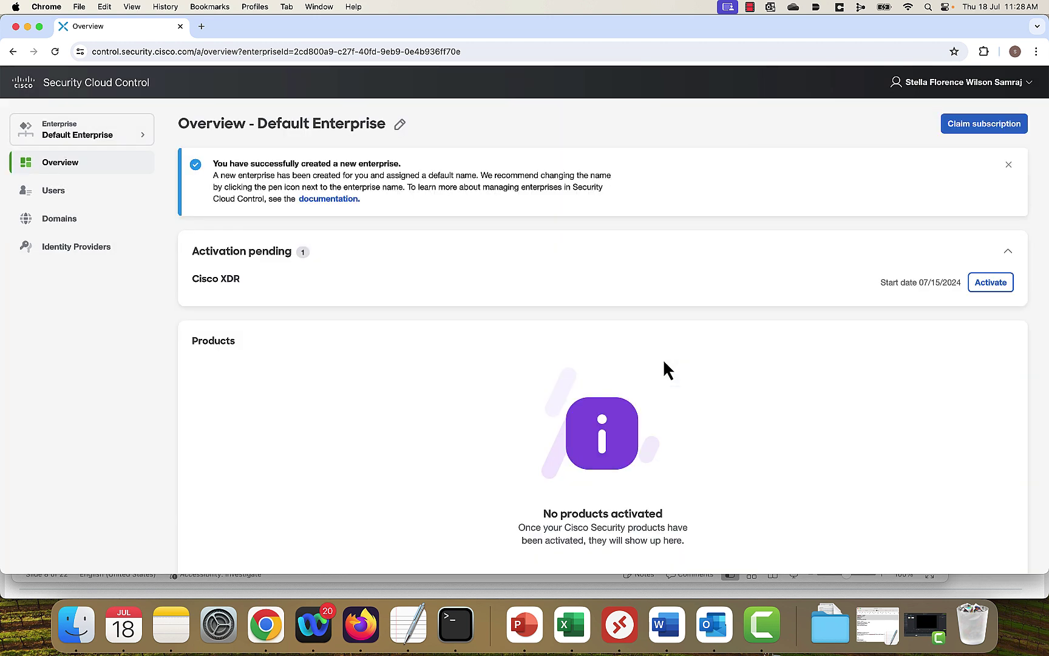
Activate the pending Cisco XDR product in North America, keeping the default initial administrator.
{"action": "left_click", "coordinate": [991, 283]}
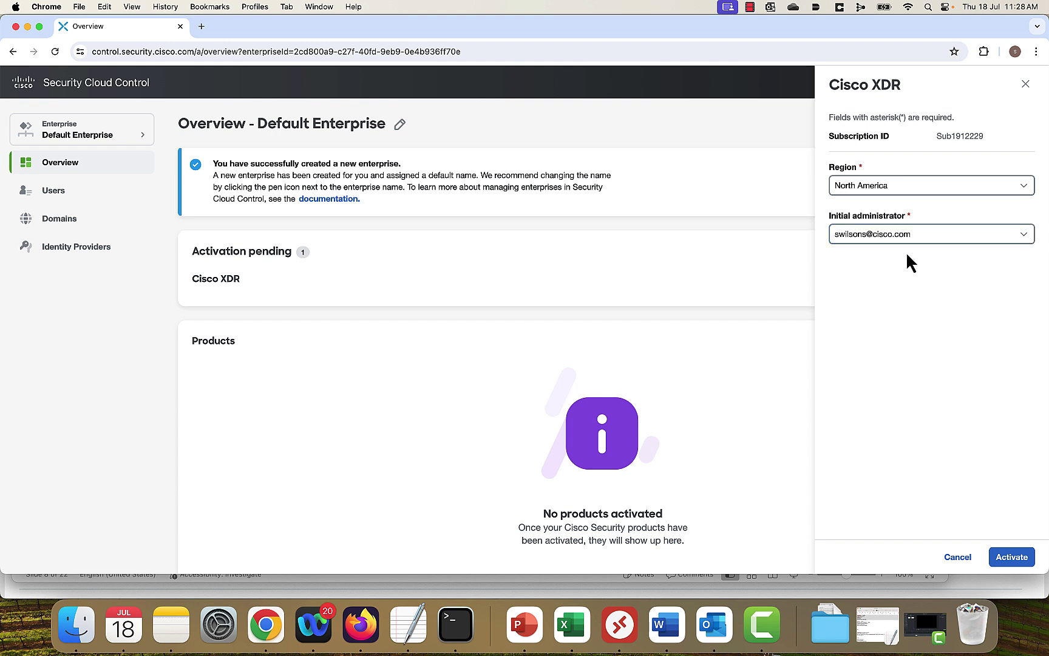
{"action": "left_click", "coordinate": [1018, 560]}
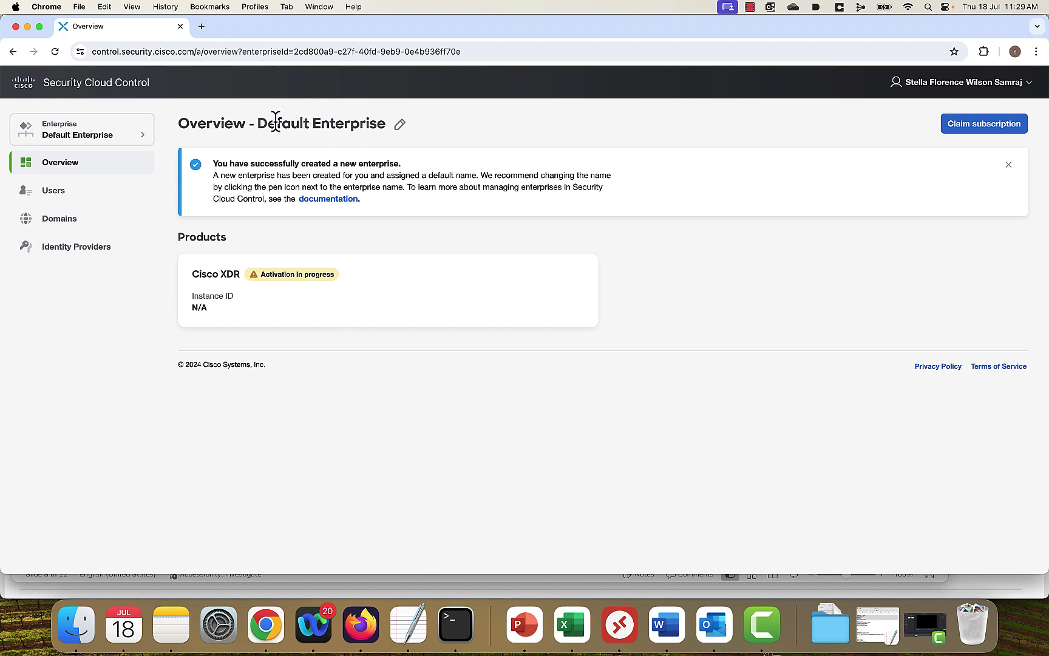
Rename the Default Enterprise to SWILSONS-DEMO and save the new name.
{"action": "left_click", "coordinate": [400, 124]}
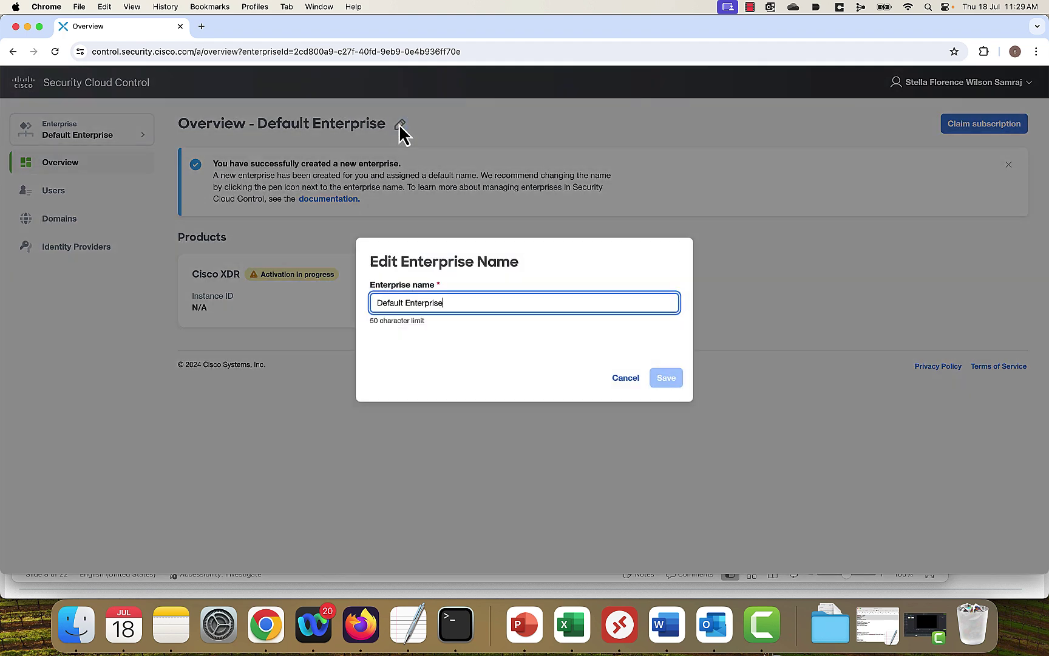
{"action": "left_click", "coordinate": [626, 380]}
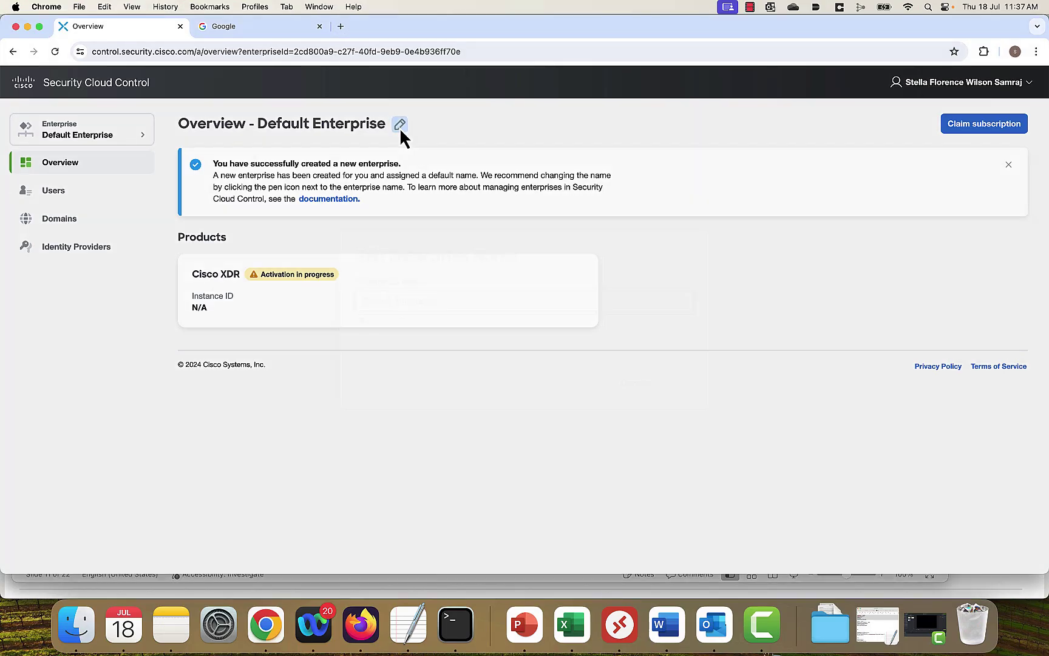
{"action": "left_click", "coordinate": [399, 126]}
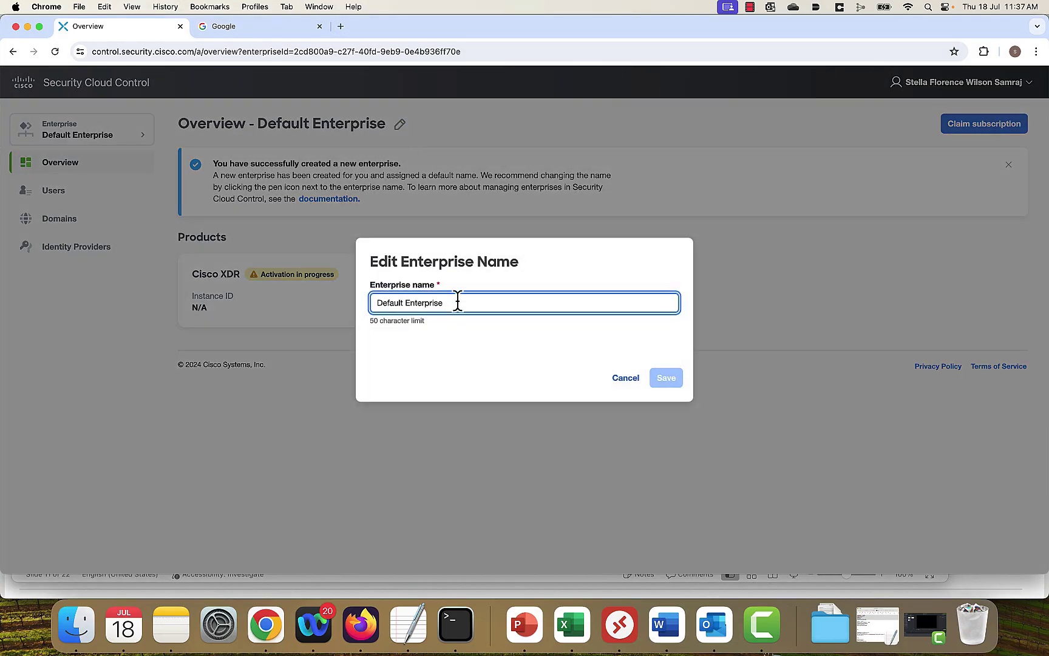
{"action": "key", "text": "BackSpace"}
{"action": "key", "text": "BackSpace"}
{"action": "key", "text": "BackSpace"}
{"action": "key", "text": "BackSpace"}
{"action": "key", "text": "BackSpace"}
{"action": "key", "text": "BackSpace"}
{"action": "key", "text": "BackSpace"}
{"action": "key", "text": "BackSpace"}
{"action": "key", "text": "BackSpace"}
{"action": "key", "text": "BackSpace"}
{"action": "key", "text": "BackSpace"}
{"action": "key", "text": "BackSpace"}
{"action": "key", "text": "BackSpace"}
{"action": "key", "text": "BackSpace"}
{"action": "key", "text": "BackSpace"}
{"action": "key", "text": "BackSpace"}
{"action": "key", "text": "BackSpace"}
{"action": "key", "text": "BackSpace"}
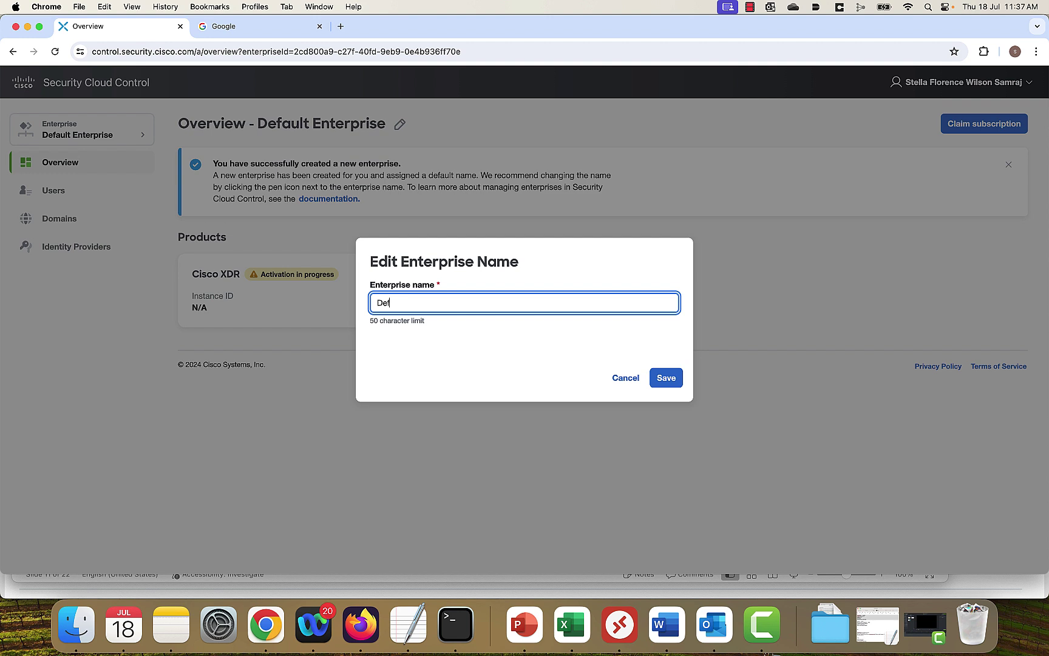
{"action": "type", "text": "SWILSONS-DEMO"}
{"action": "left_click", "coordinate": [668, 379]}
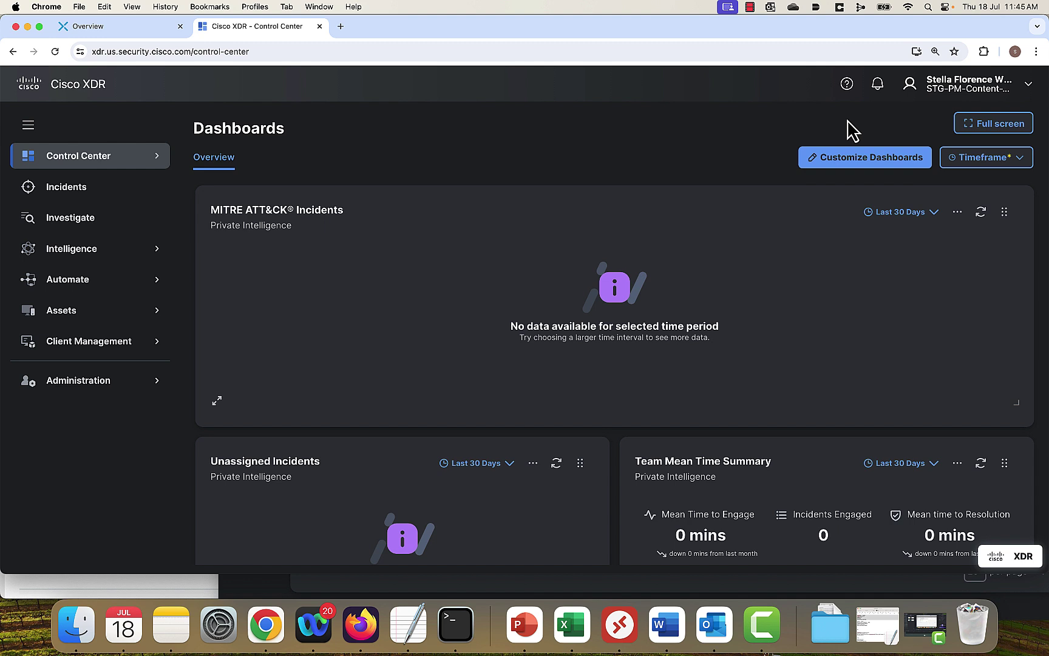
Check the account details under Administration > My Account, then go to Administration > Integrations.
{"action": "left_click", "coordinate": [1031, 92]}
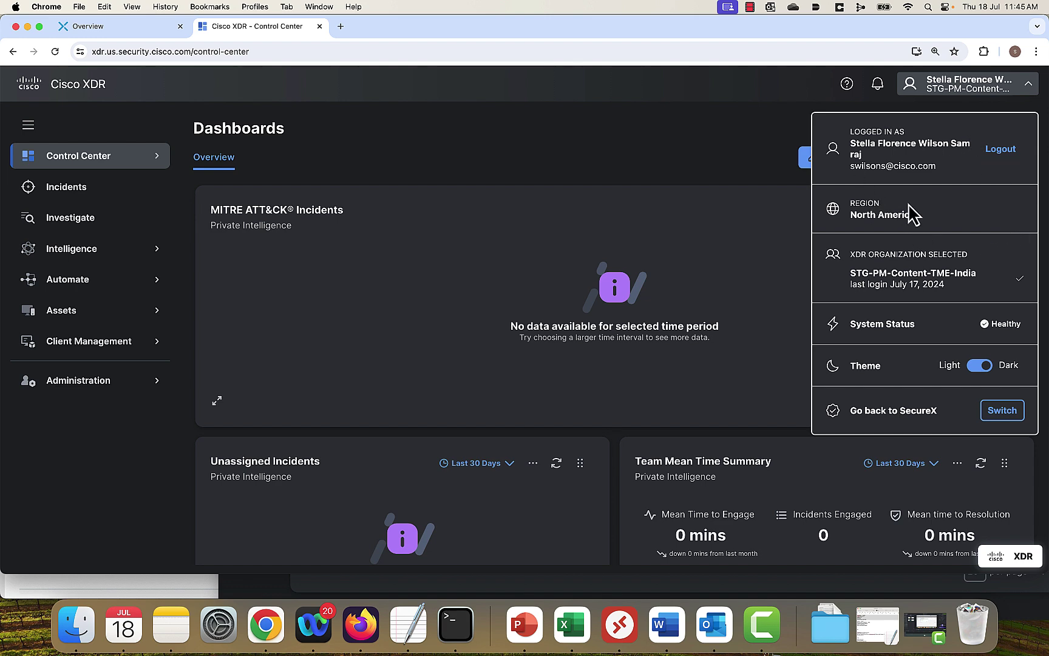
{"action": "left_click", "coordinate": [111, 388]}
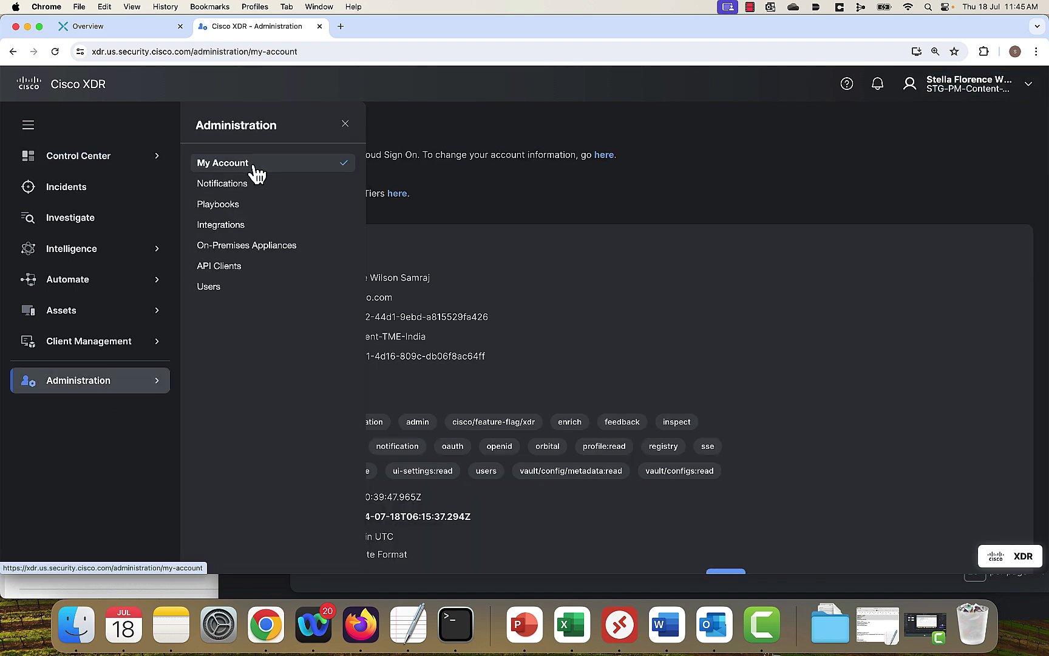
{"action": "left_click", "coordinate": [255, 168]}
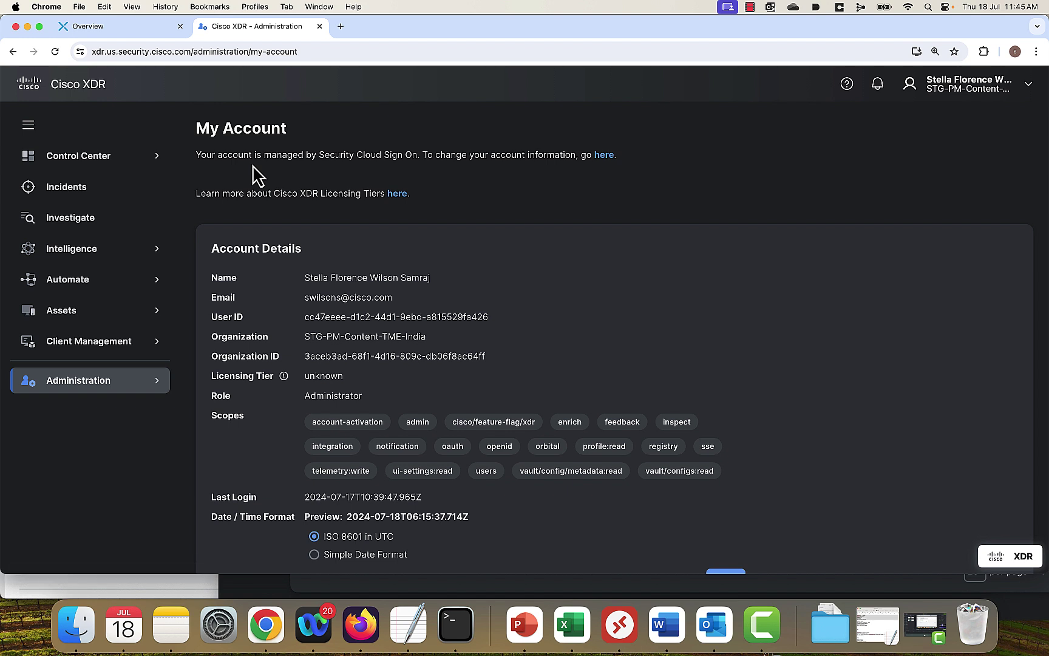
{"action": "left_click", "coordinate": [138, 392]}
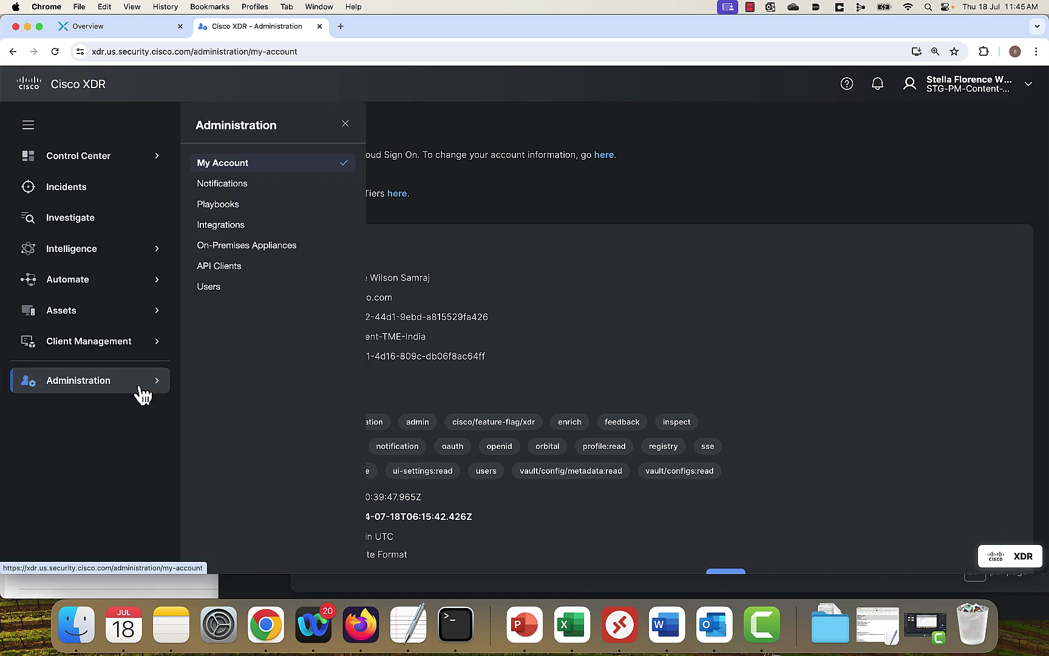
{"action": "left_click", "coordinate": [247, 226]}
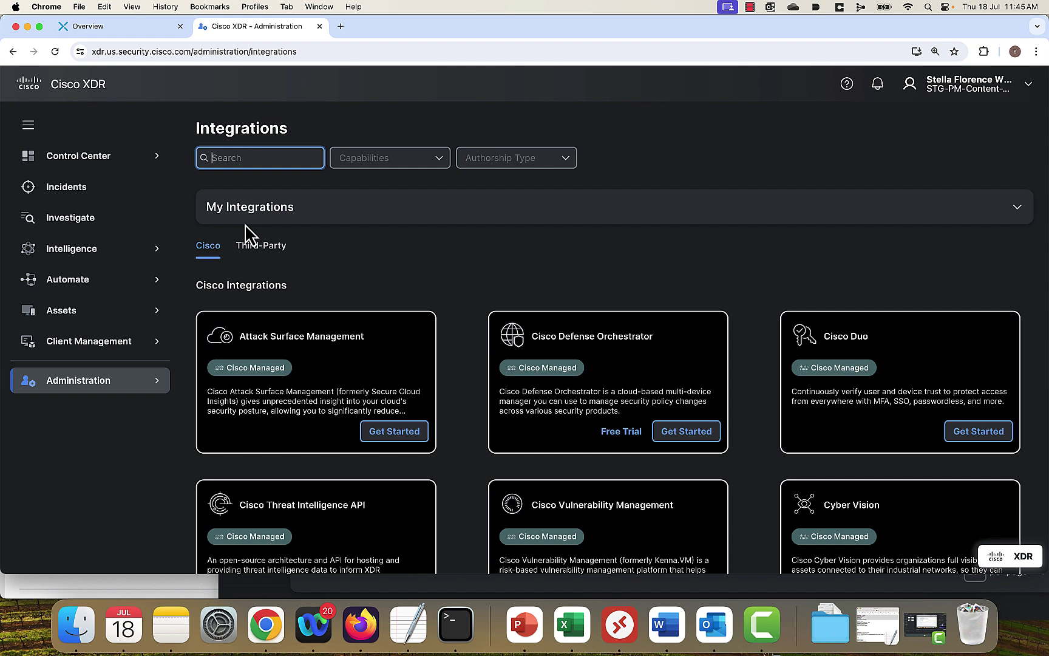
Open the Cisco Defense Orchestrator integration setup and expand its Integration Guide.
{"action": "left_click", "coordinate": [327, 7]}
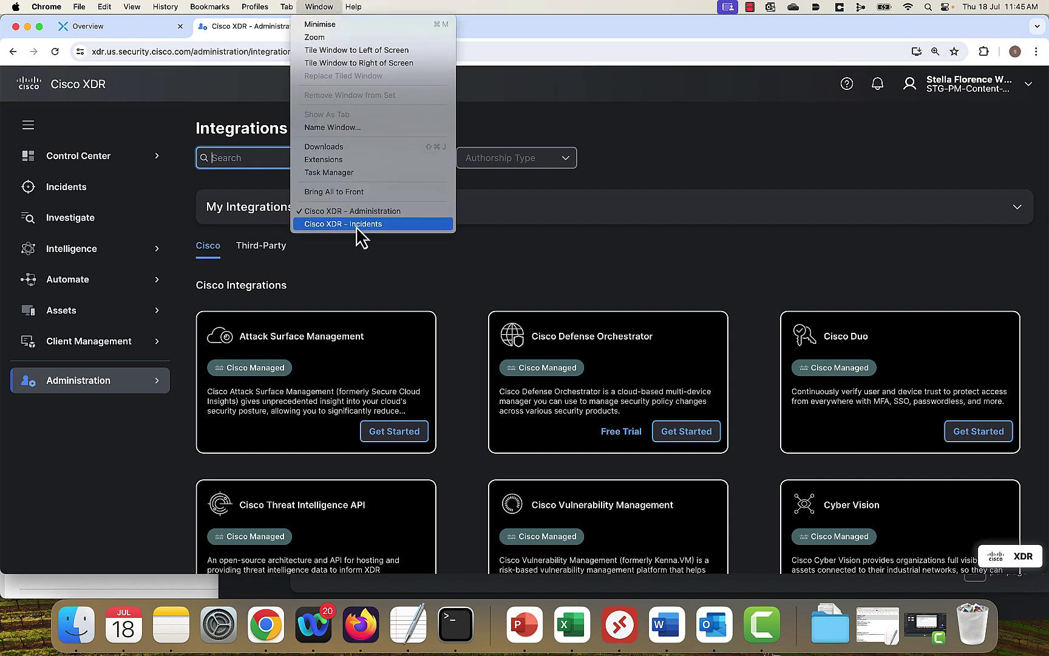
{"action": "left_click", "coordinate": [411, 310]}
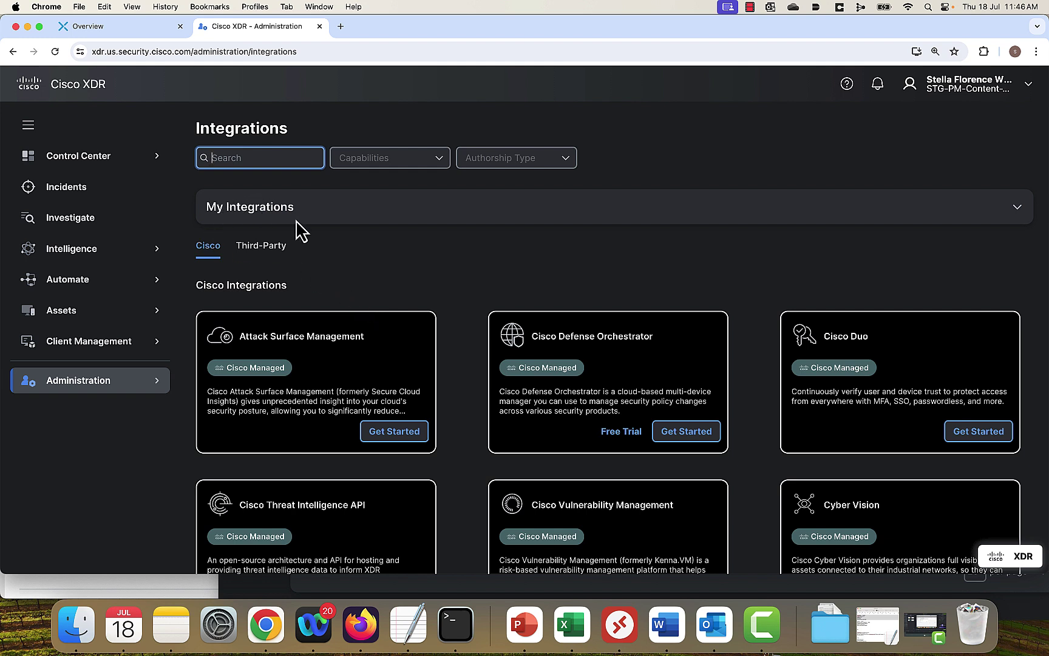
{"action": "left_click", "coordinate": [692, 442]}
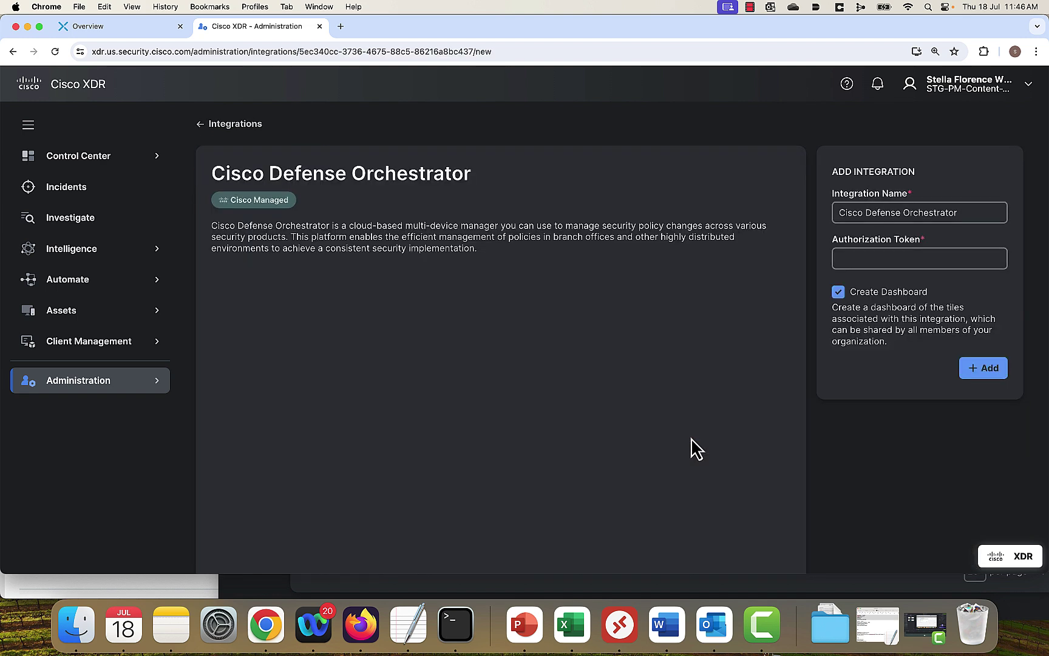
{"action": "scroll", "coordinate": [663, 485], "scroll_direction": "down", "scroll_amount": 5}
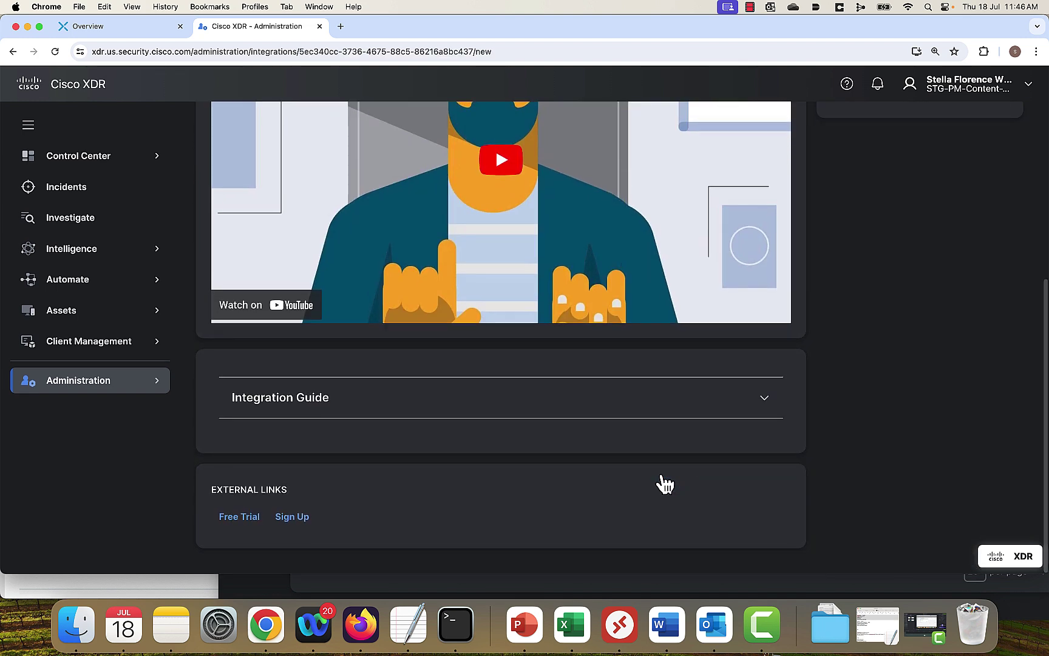
{"action": "left_click", "coordinate": [769, 399]}
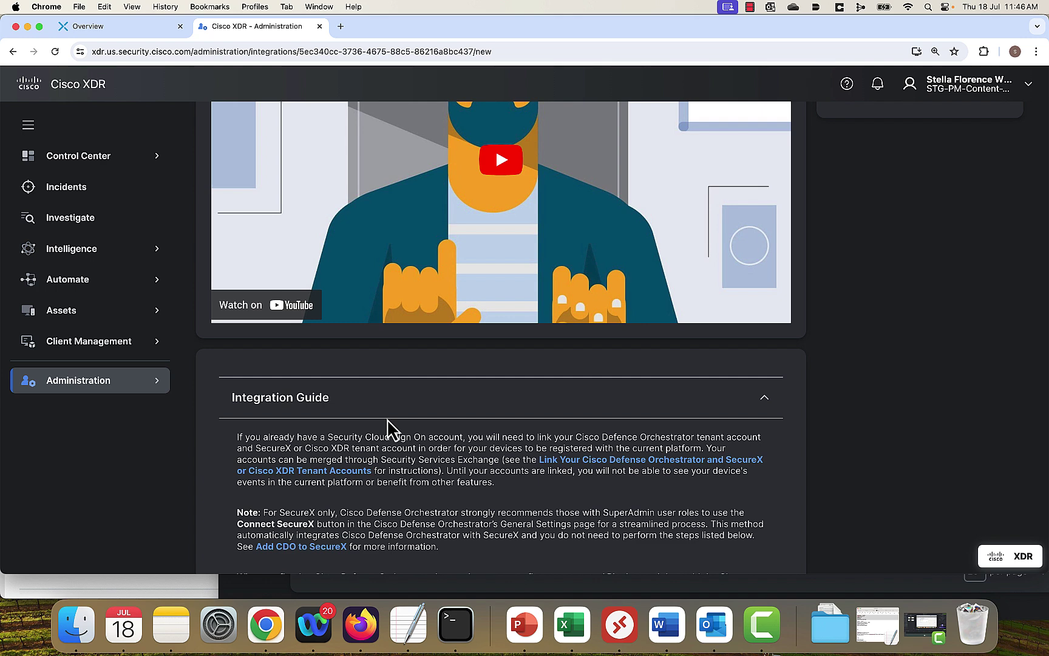
{"action": "scroll", "coordinate": [389, 428], "scroll_direction": "up", "scroll_amount": 5}
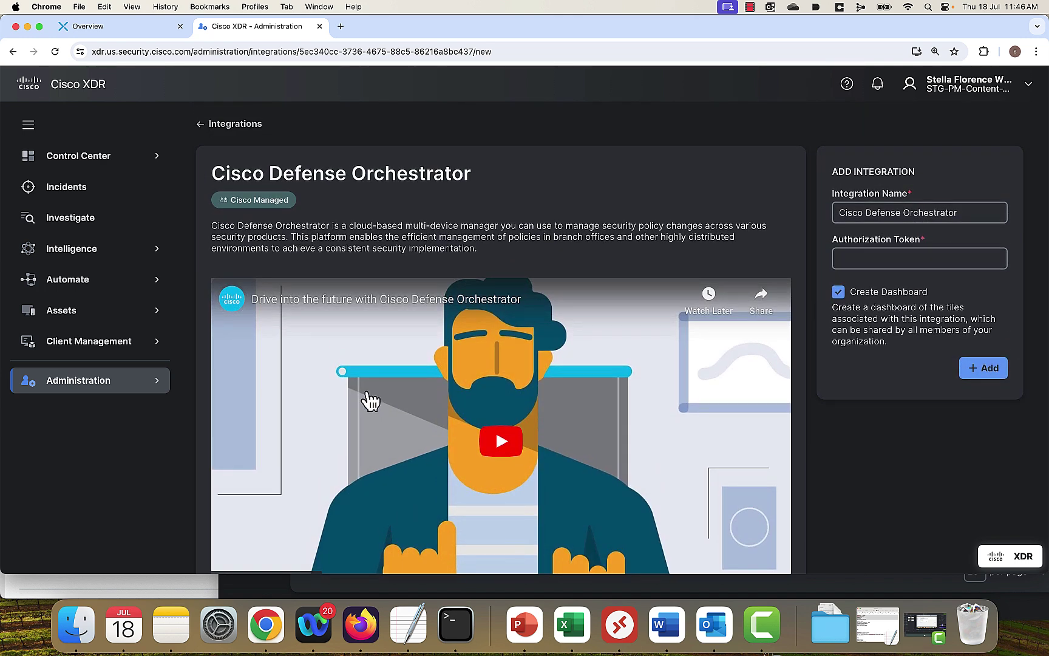
{"action": "left_click", "coordinate": [318, 8]}
Bring the Cisco XDR Incidents window forward at full screen and check the demo account details.
{"action": "left_click", "coordinate": [367, 224]}
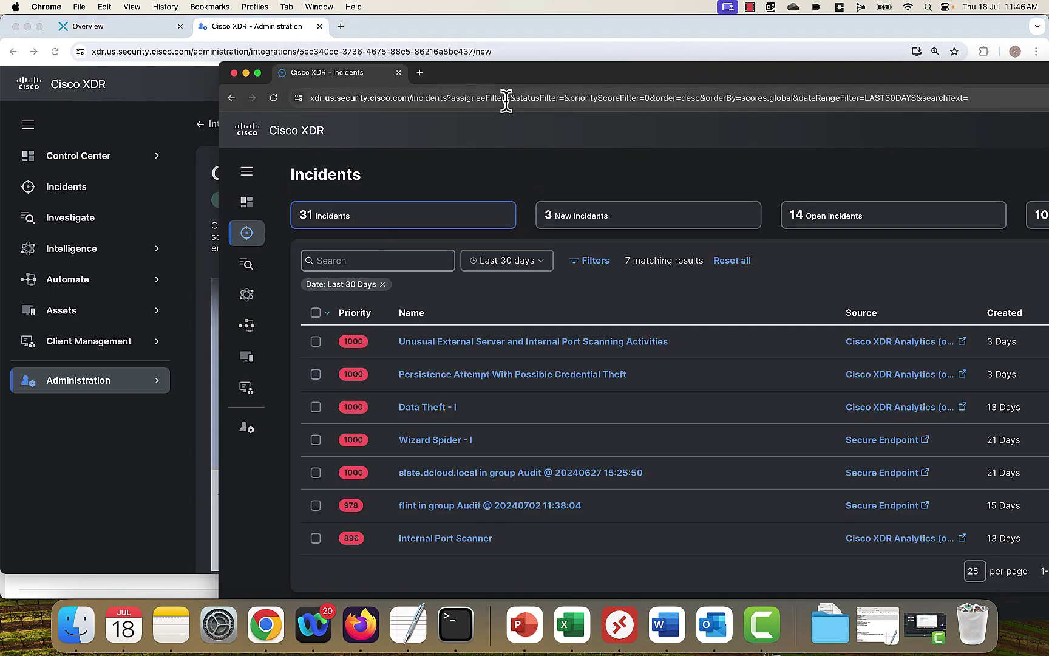
{"action": "left_click", "coordinate": [258, 72]}
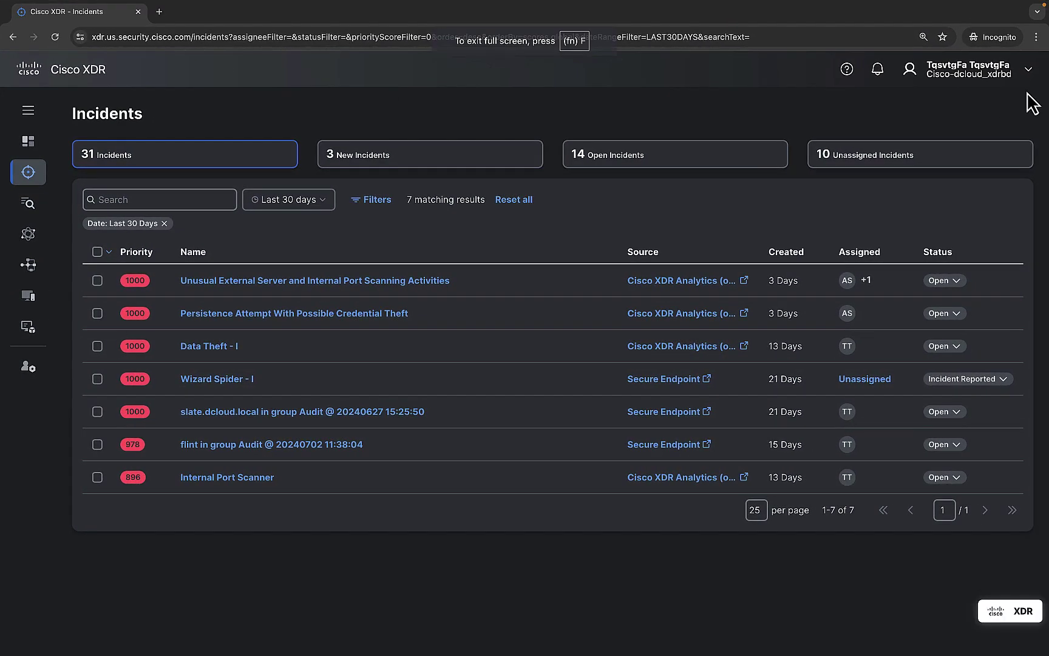
{"action": "left_click", "coordinate": [1030, 73]}
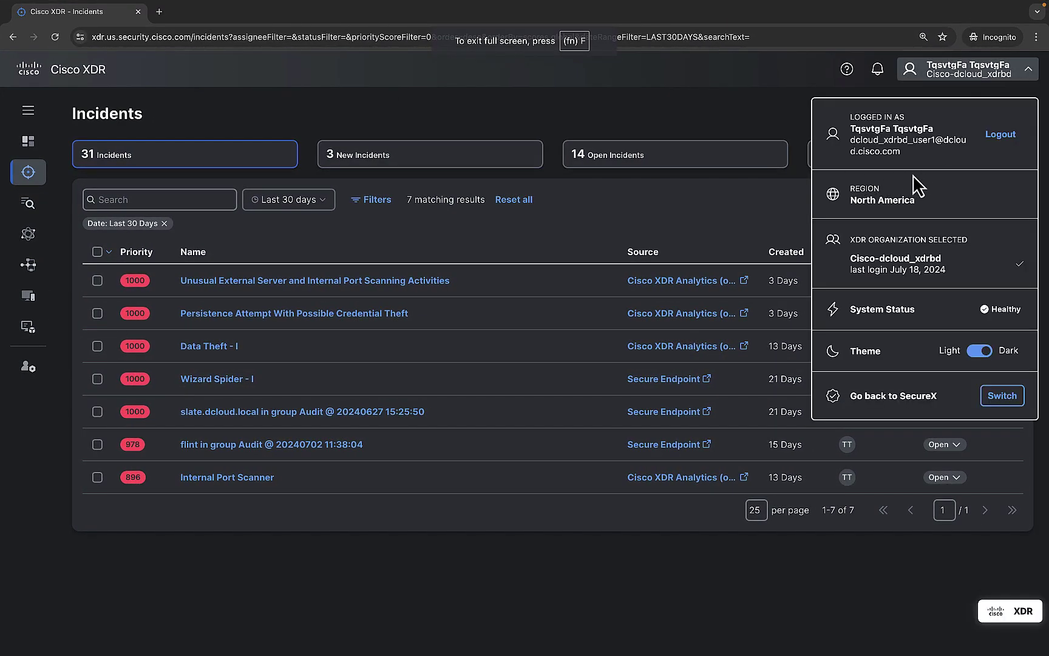
Review the seven connected integrations under My Integrations, then return to the incidents list.
{"action": "left_click", "coordinate": [36, 372]}
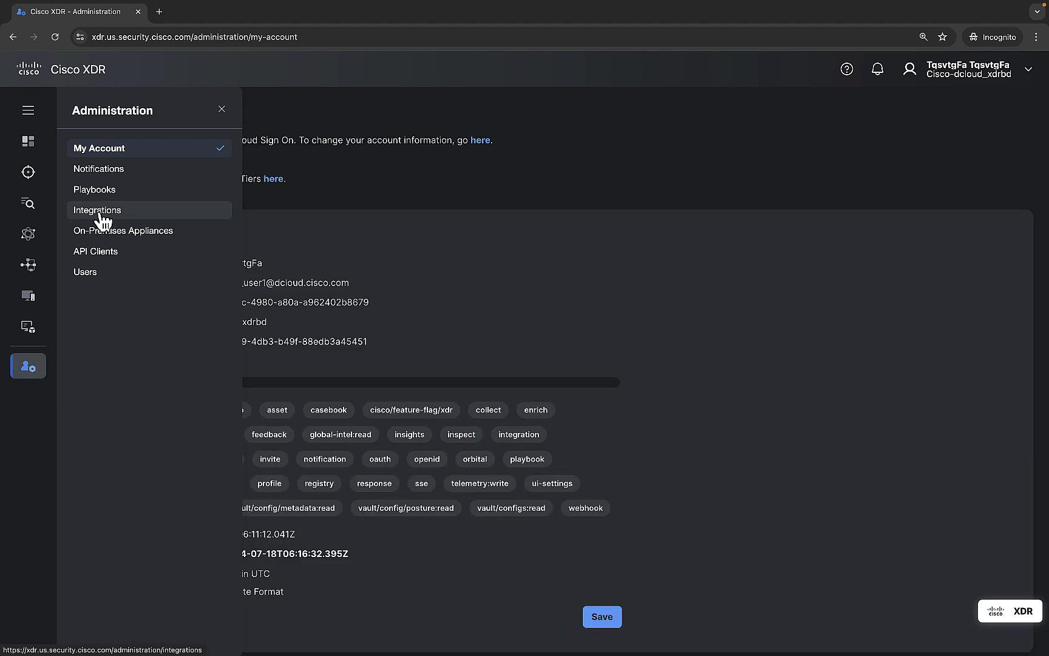
{"action": "left_click", "coordinate": [98, 210]}
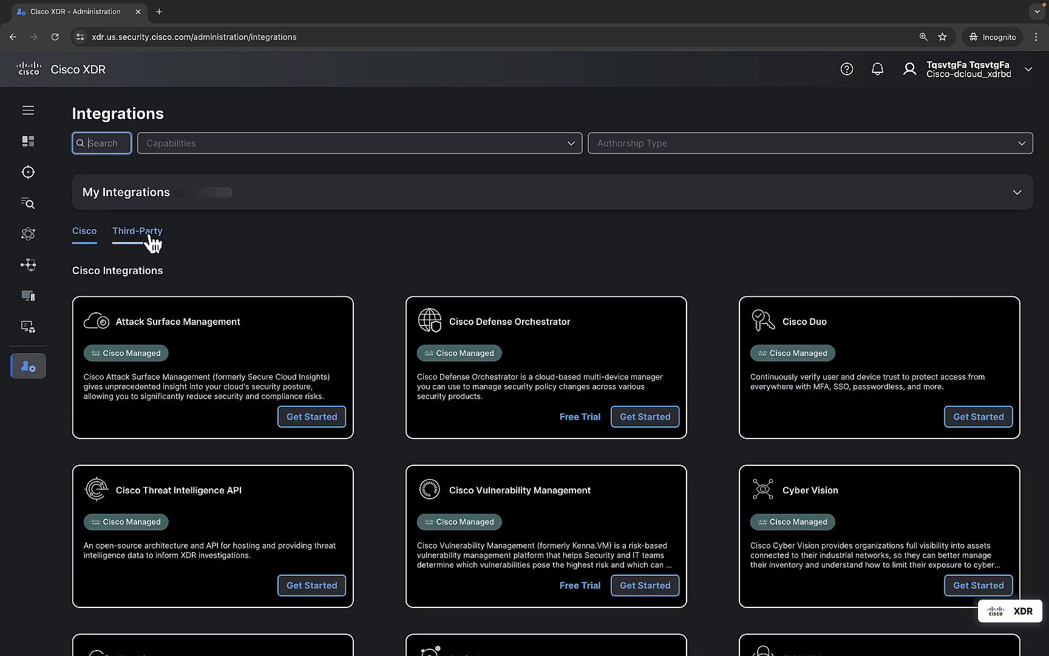
{"action": "left_click", "coordinate": [149, 193]}
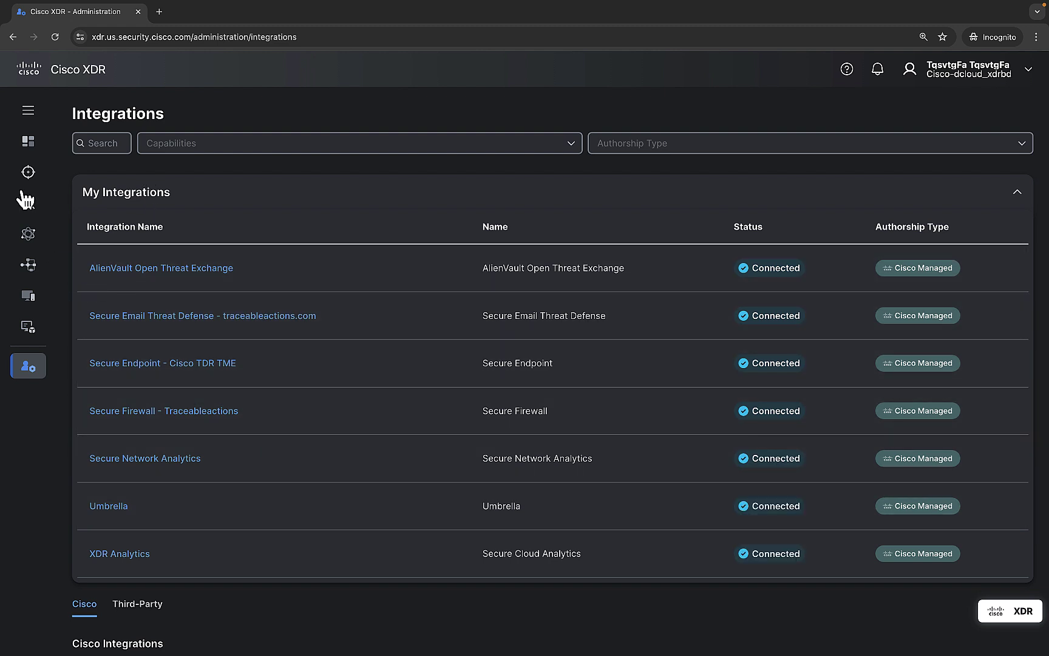
{"action": "left_click", "coordinate": [33, 179]}
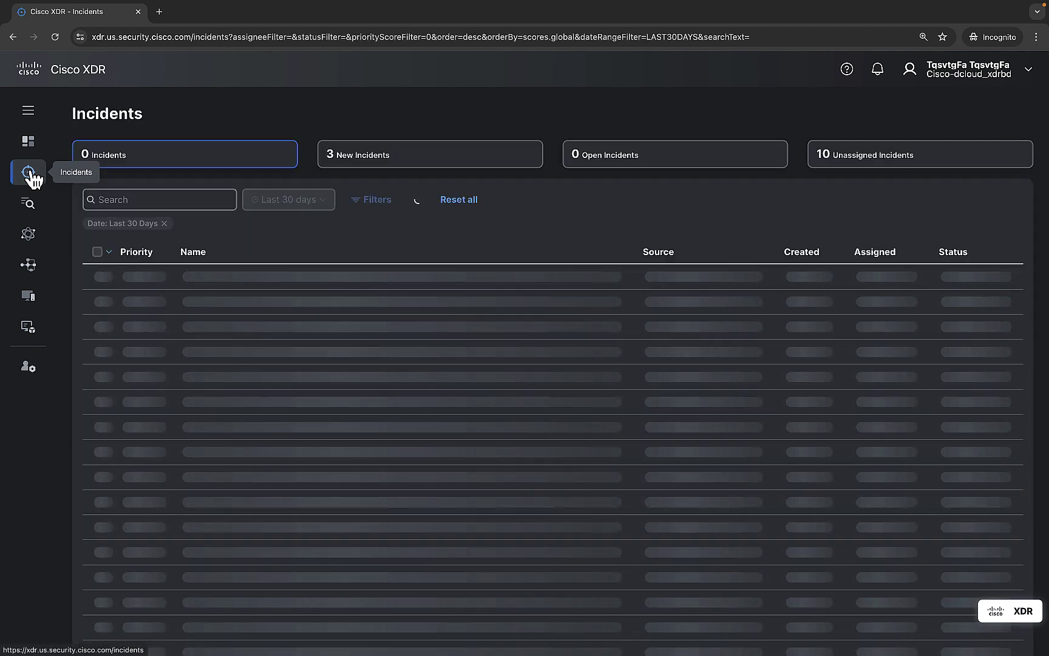